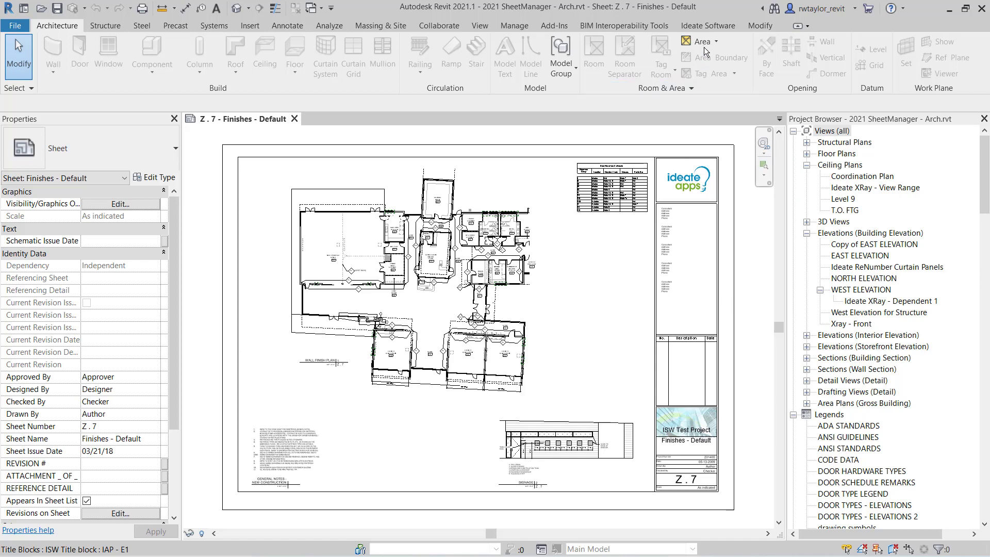
Add a new sheet using the ISW Title block : IAP - E1 titleblock, listed as Z . 9 - Unnamed.
left_click(707, 27)
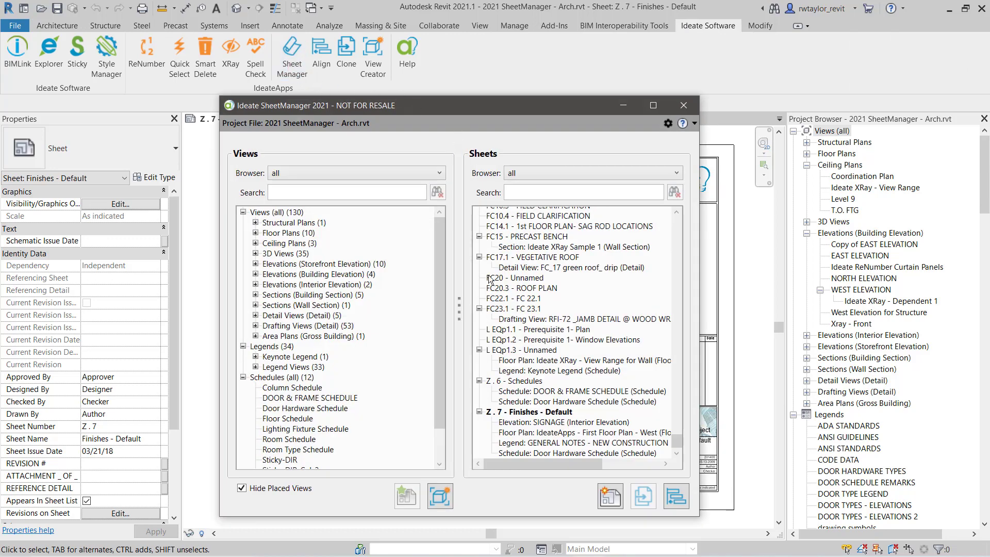
left_click(607, 502)
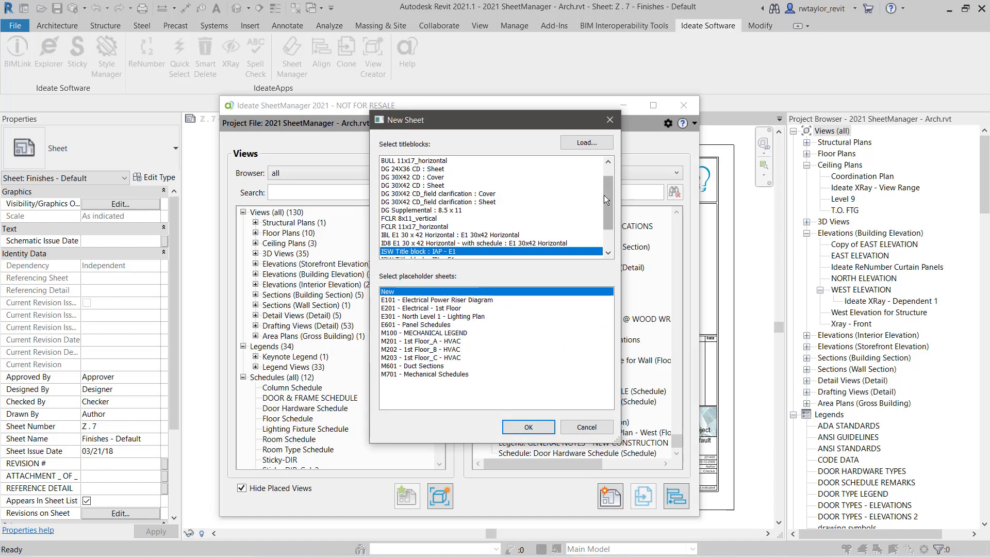
left_click_drag(608, 193, 606, 213)
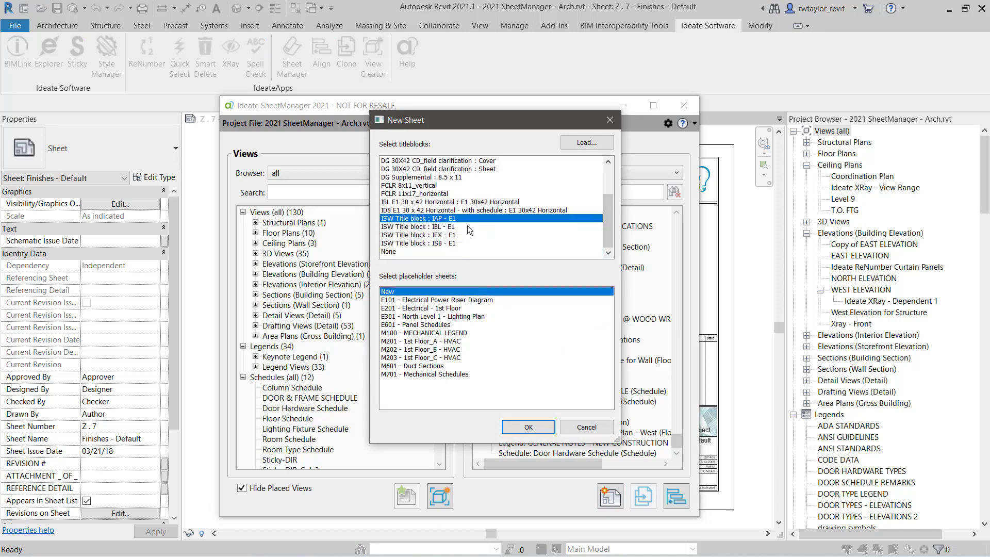
left_click(530, 425)
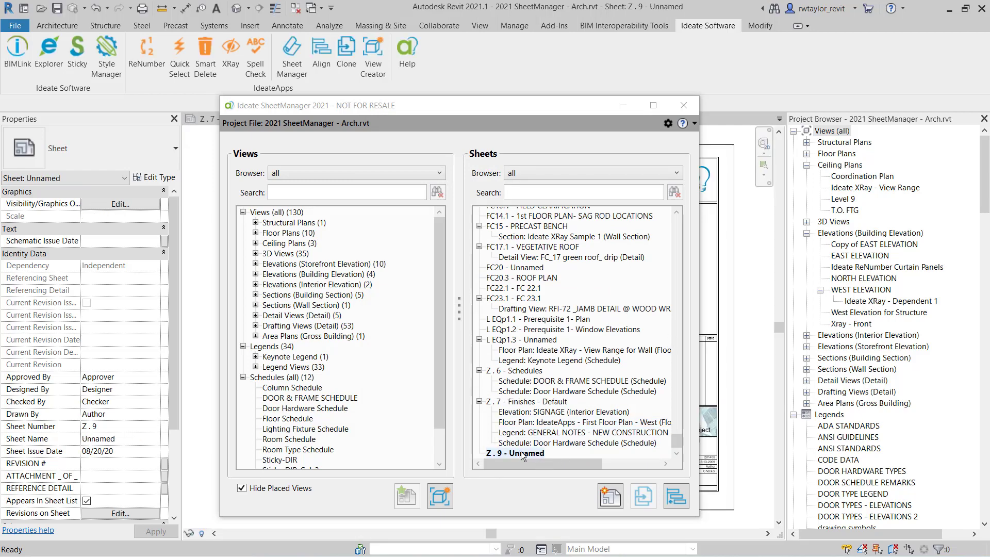
Rename sheet Z . 9 - Unnamed to number Z . 1 with name Standard Details.
right_click(523, 450)
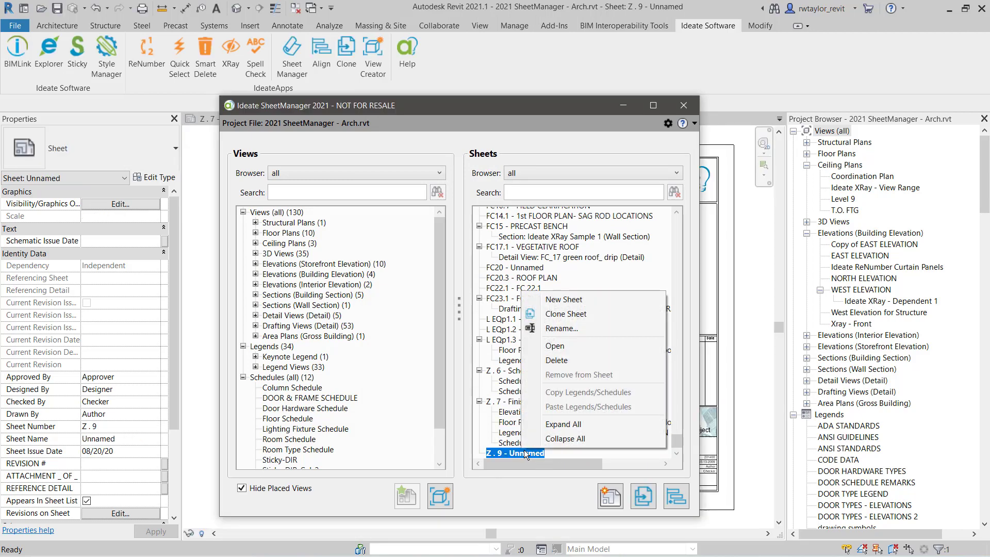
left_click(561, 328)
left_click(286, 164)
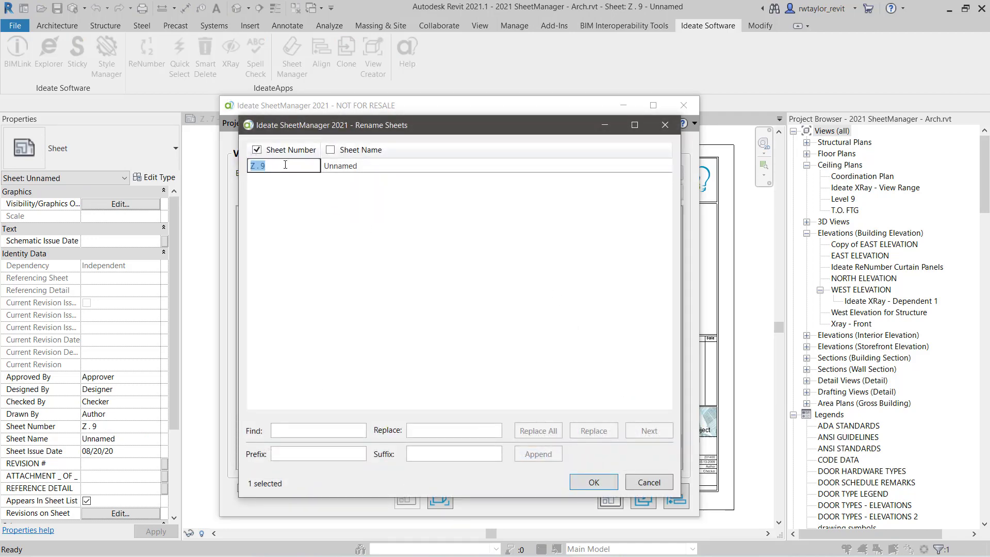
key("BackSpace")
type("1")
left_click(382, 168)
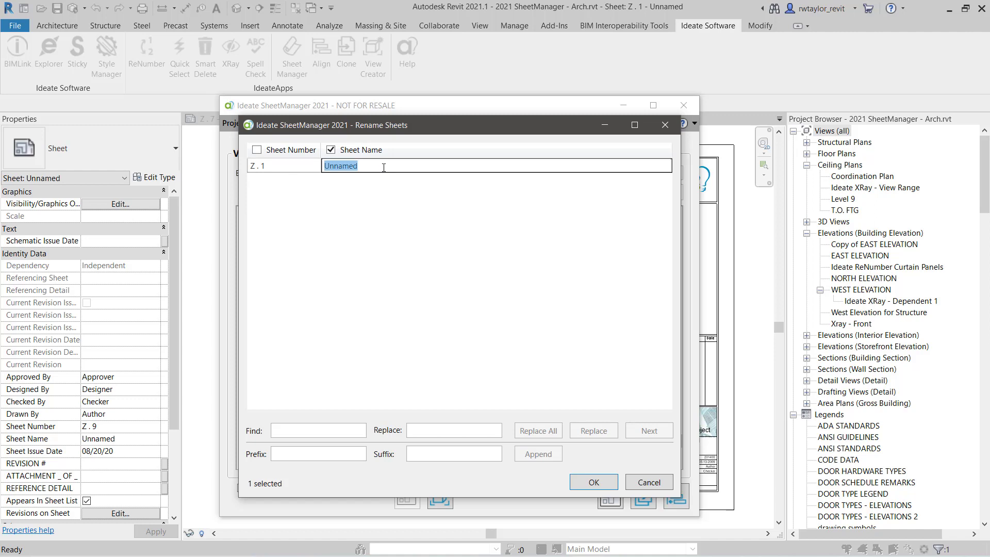
type("Standard Details")
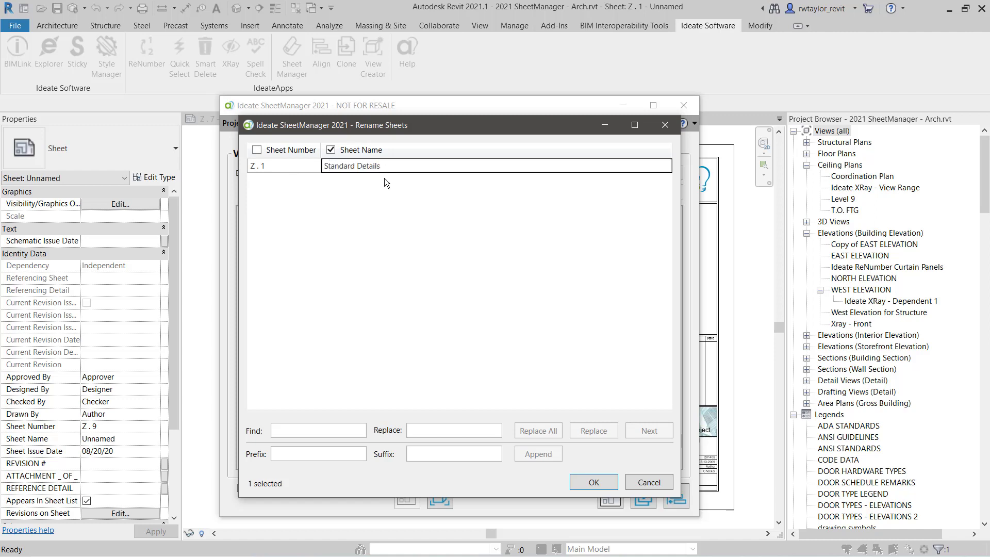
left_click(598, 479)
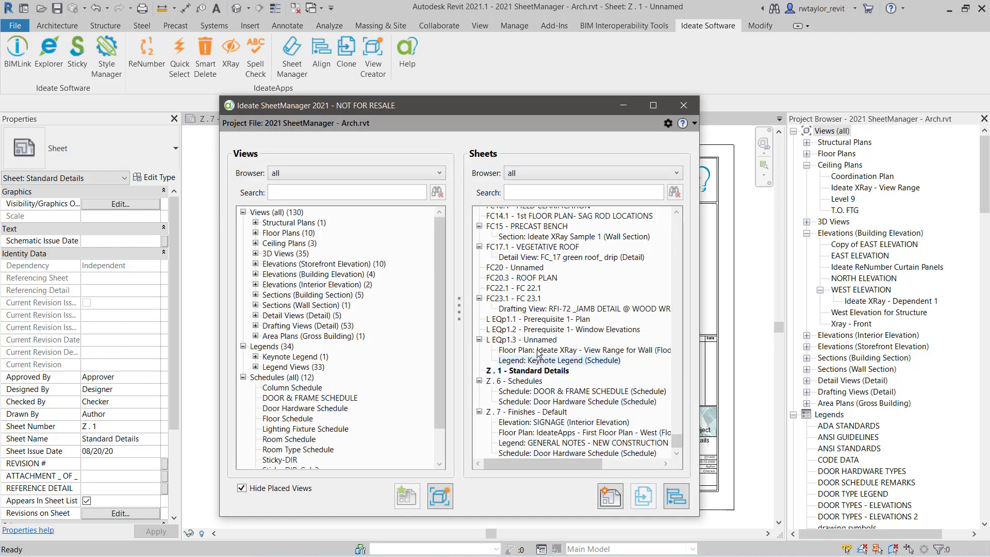
In SheetManager settings, set the Detail View default viewport to Title and Scale.
left_click(667, 124)
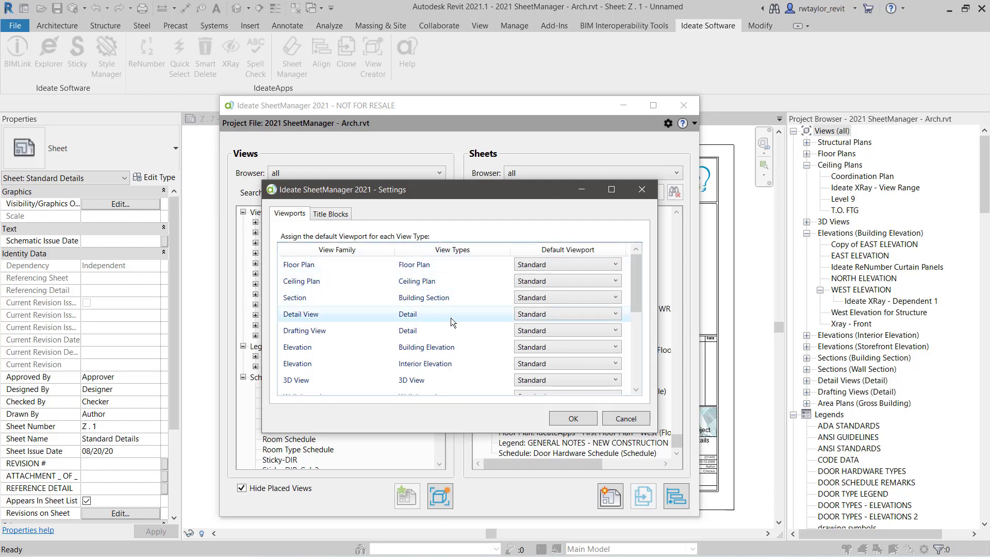
left_click(529, 316)
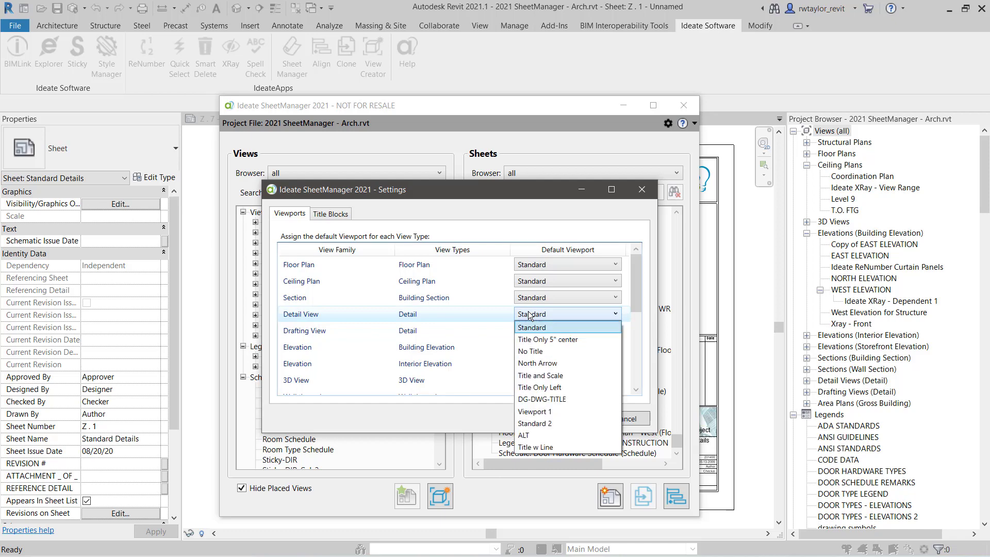
left_click(540, 377)
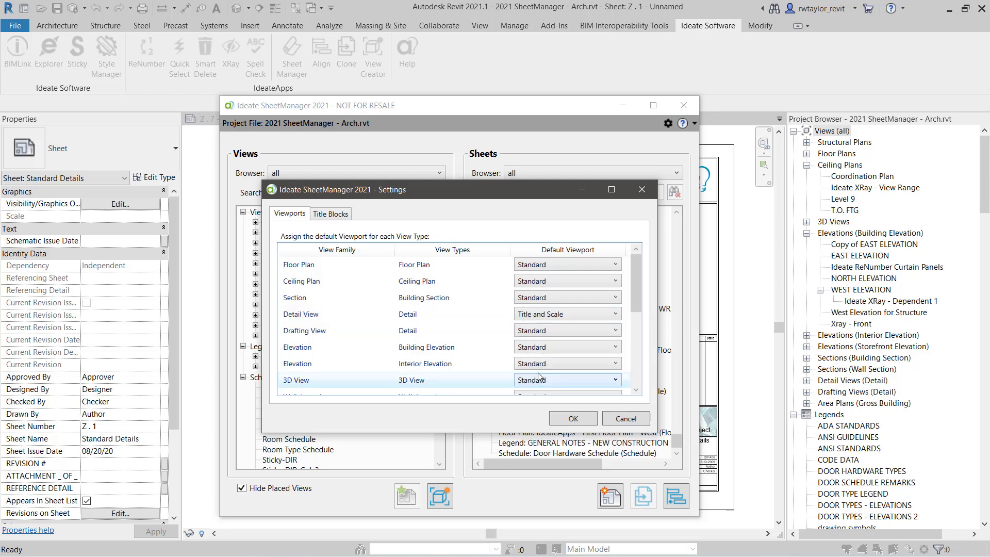
Set a 0' 2" left margin for ISW Title block : IAP - E1 and save the settings.
left_click(338, 216)
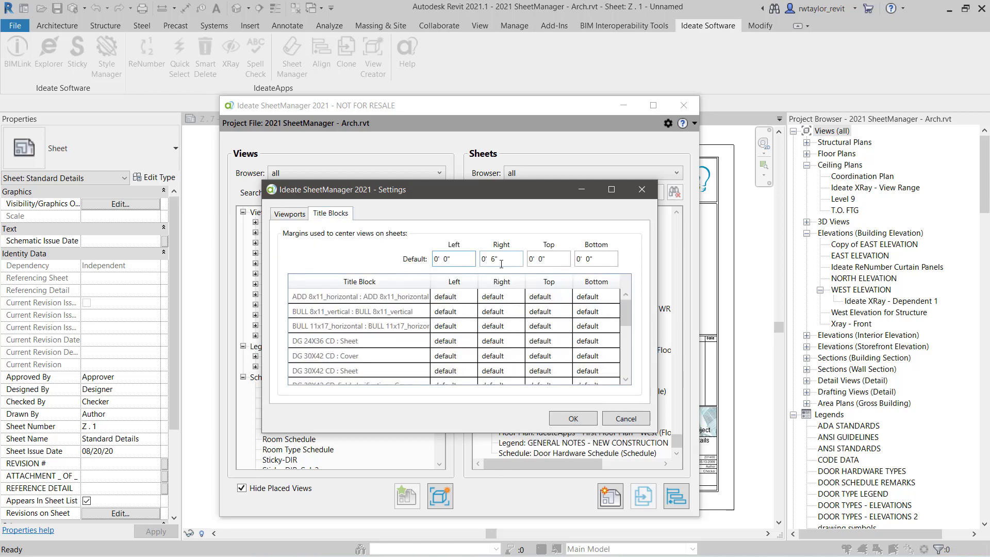
left_click_drag(624, 318, 625, 366)
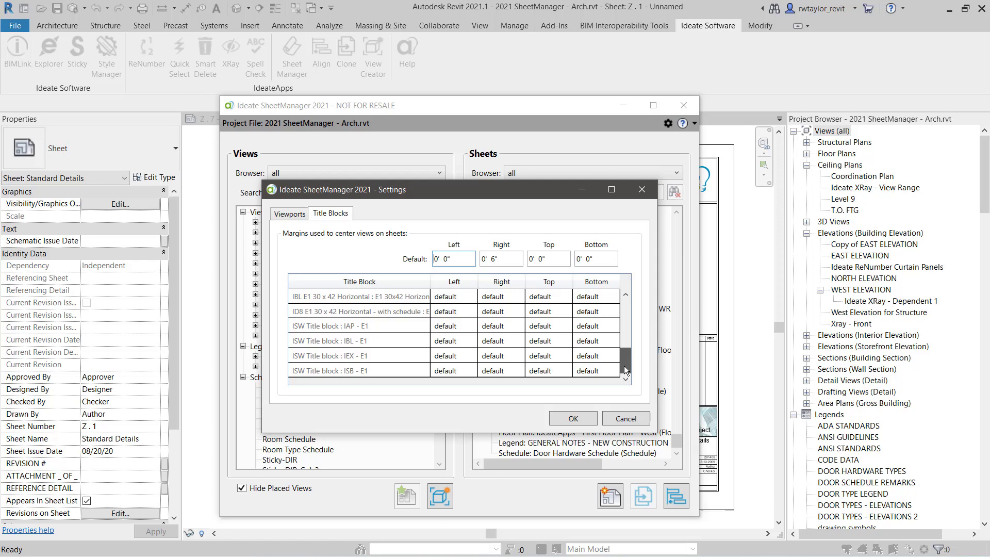
left_click(464, 327)
type("2")
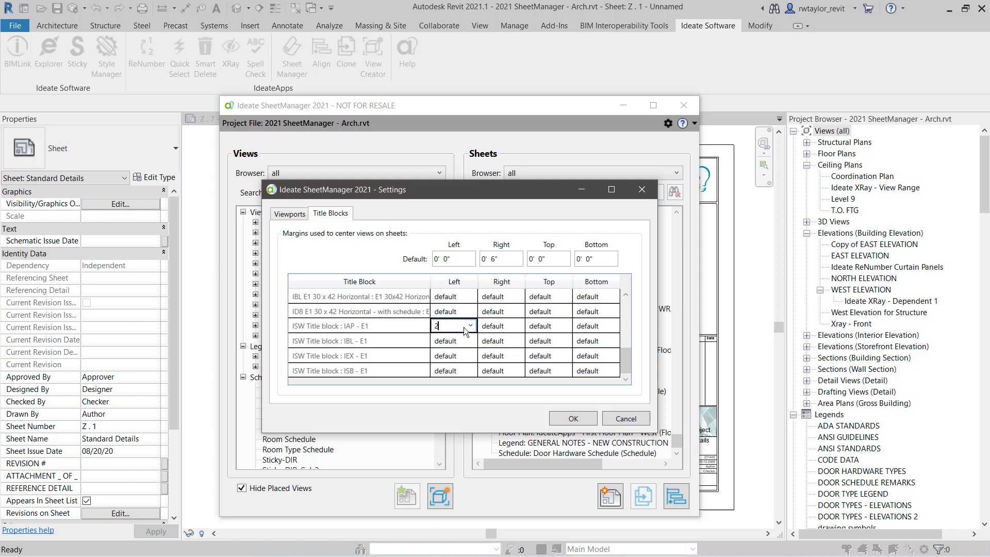
type("\"")
key("Tab")
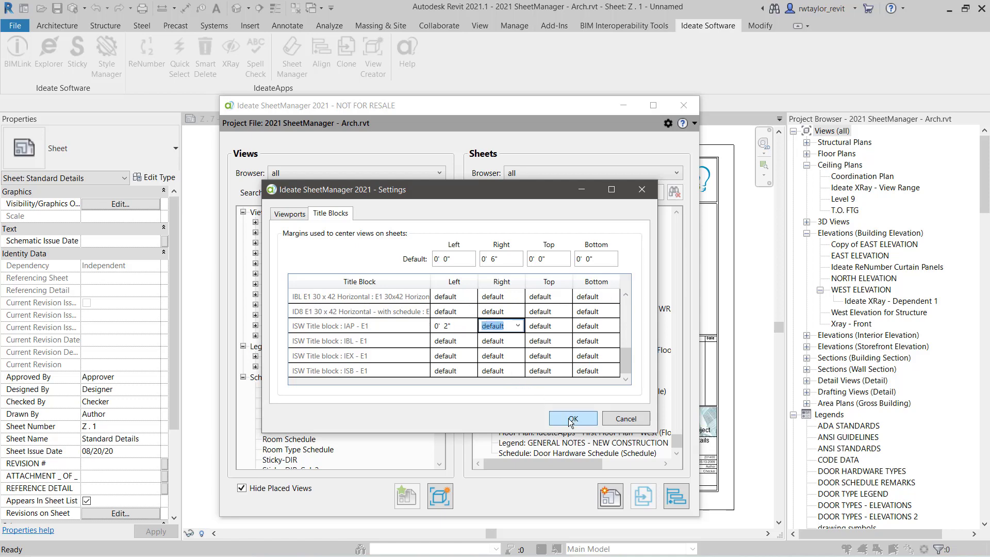
left_click(561, 417)
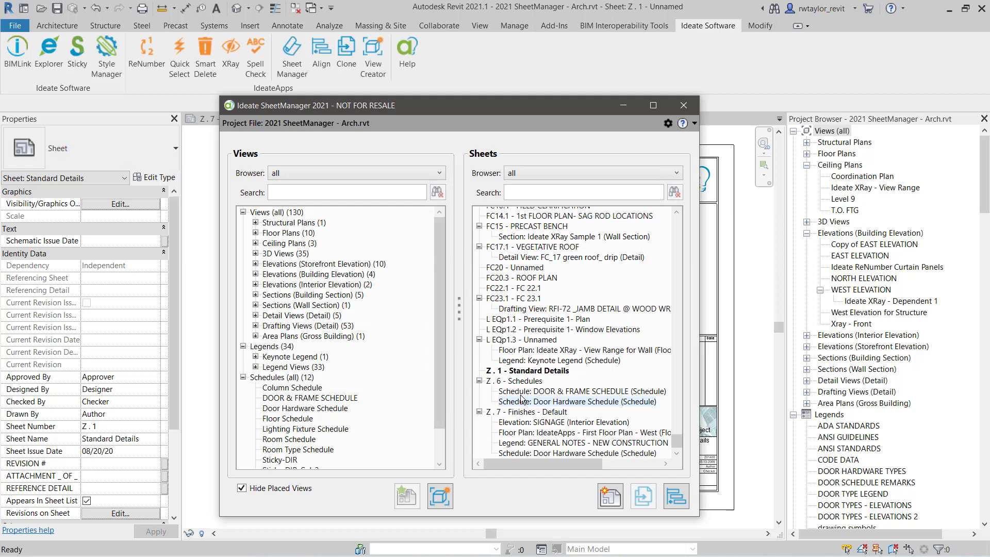
Drag all five detail views, including FOYER SECTION, onto sheet Z . 1 - Standard Details.
left_click(255, 315)
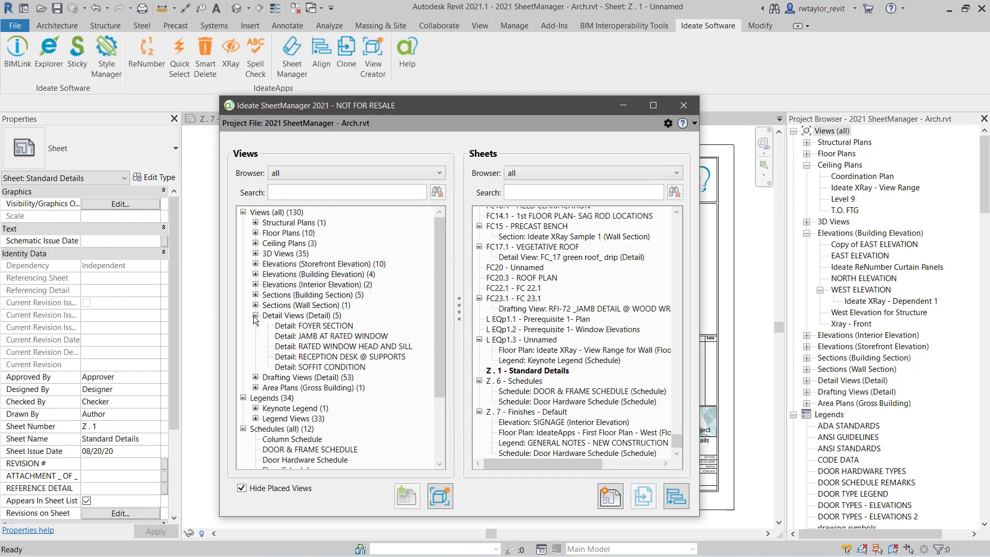
left_click(299, 327)
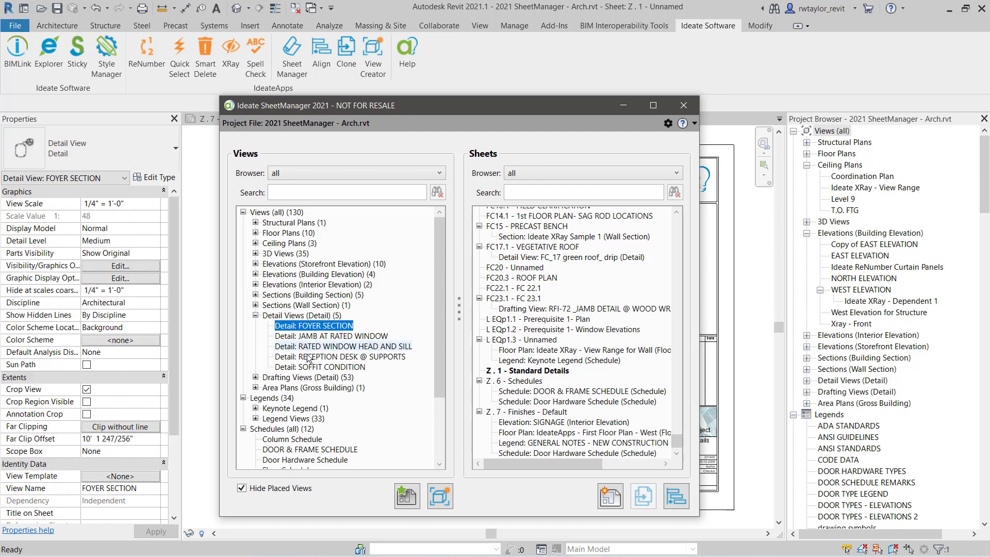
left_click(321, 367, "shift")
left_click_drag(317, 347, 505, 374)
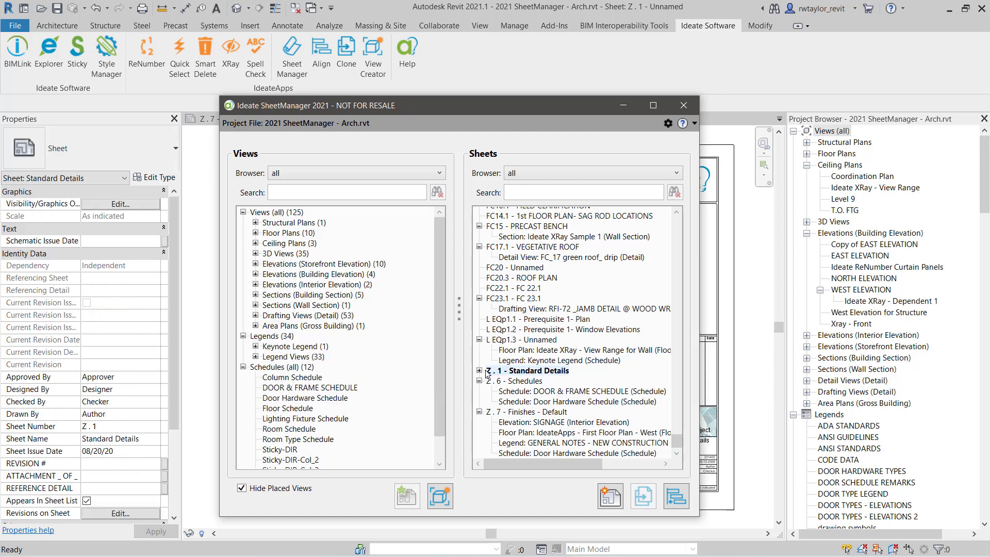
left_click(478, 371)
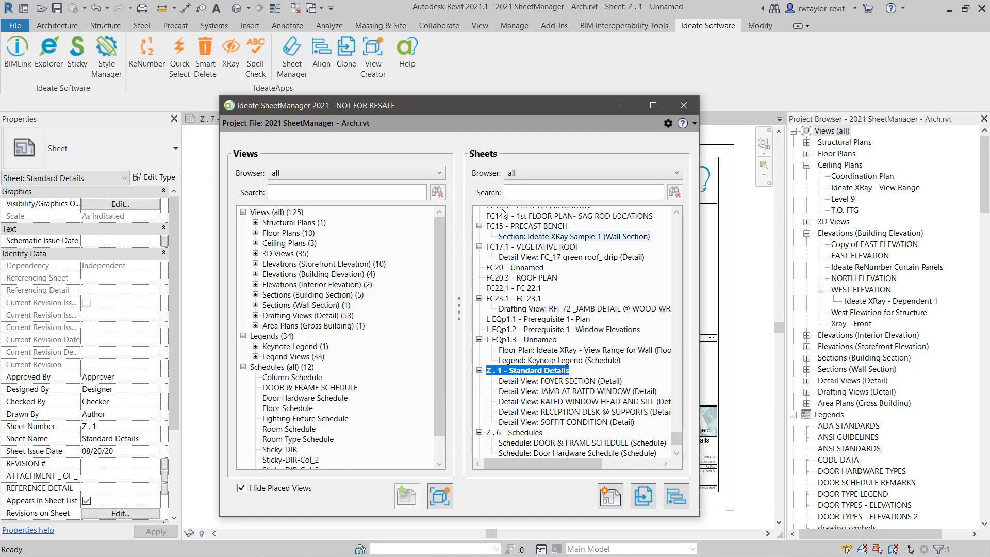
left_click_drag(490, 111, 498, 495)
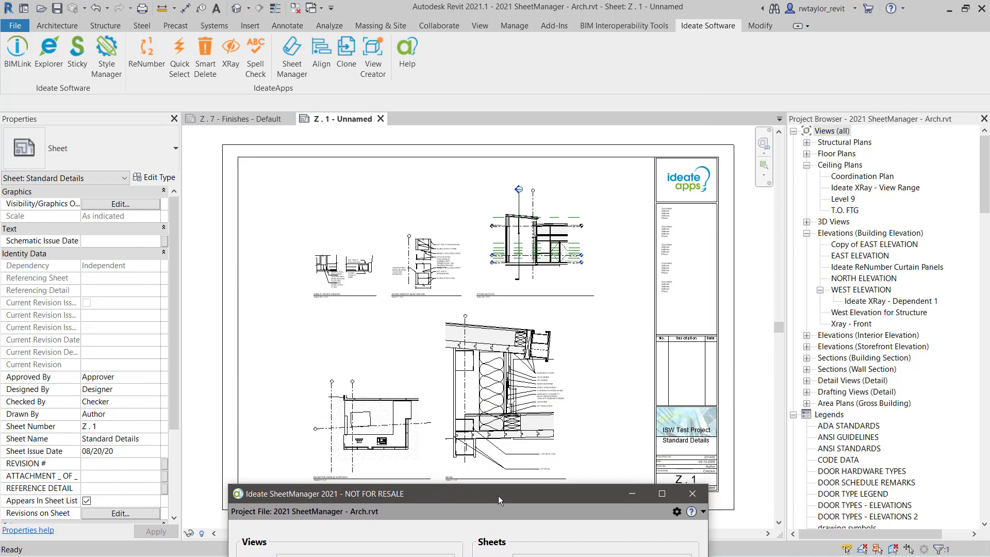
left_click(389, 336)
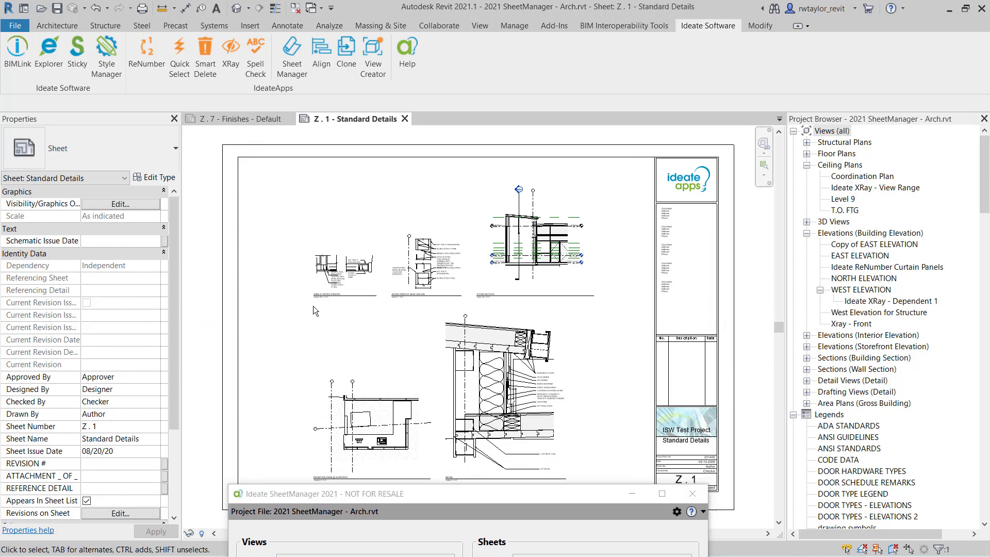
scroll(313, 305, "up", 2)
left_click(386, 282)
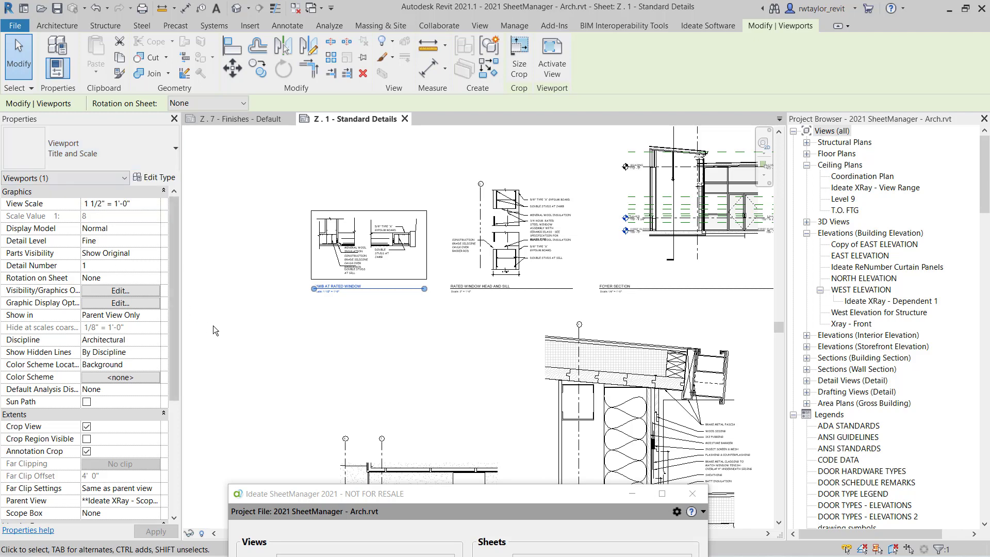
left_click(243, 327)
right_click(243, 328)
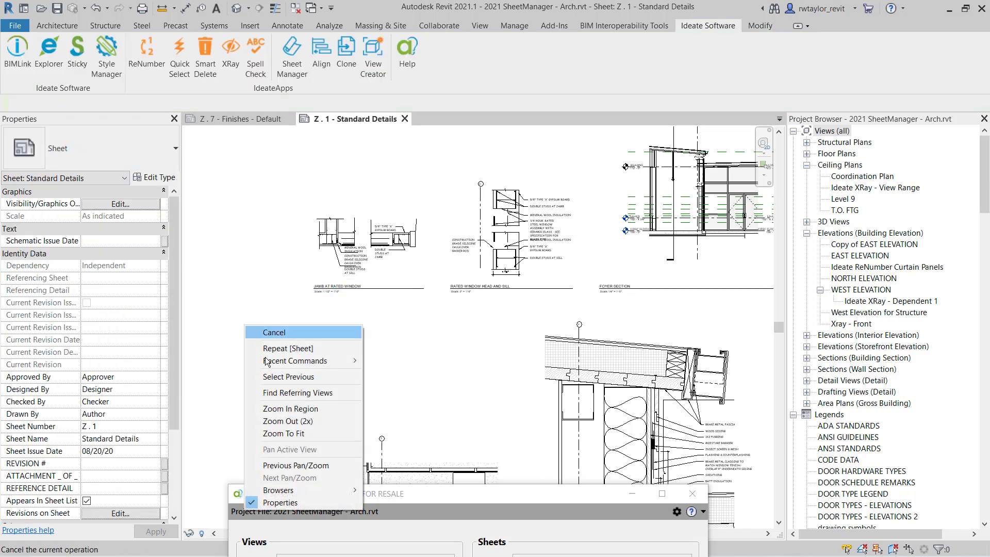
left_click(276, 432)
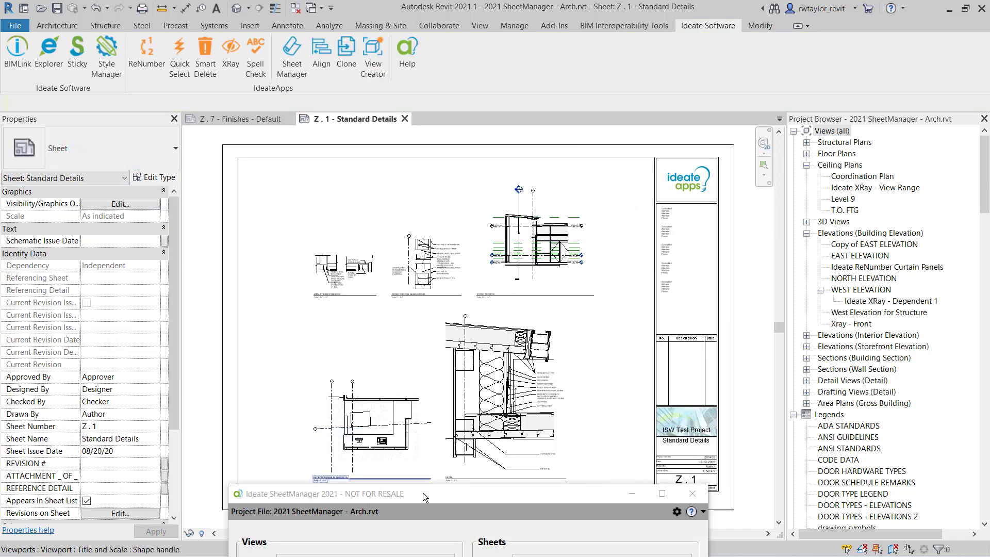
mouse_move(423, 493)
left_mouse_down()
mouse_move(439, 462)
mouse_move(469, 119)
left_mouse_up()
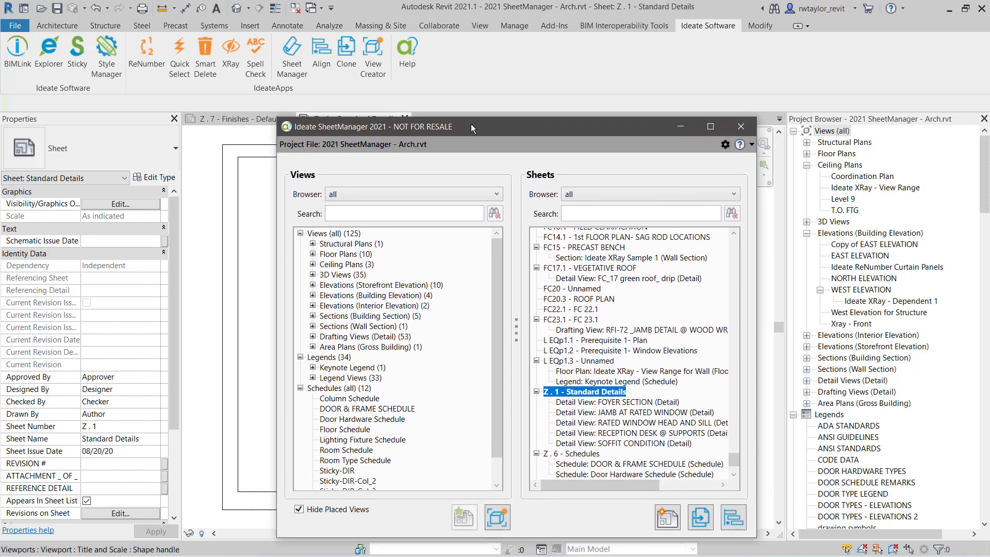